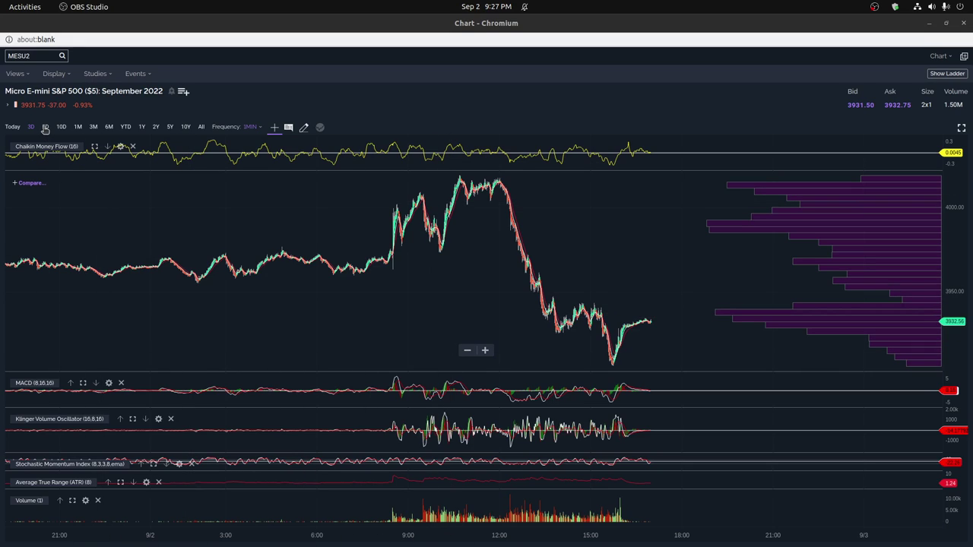
{"action": "left_click", "coordinate": [142, 129]}
{"action": "left_click", "coordinate": [141, 129]}
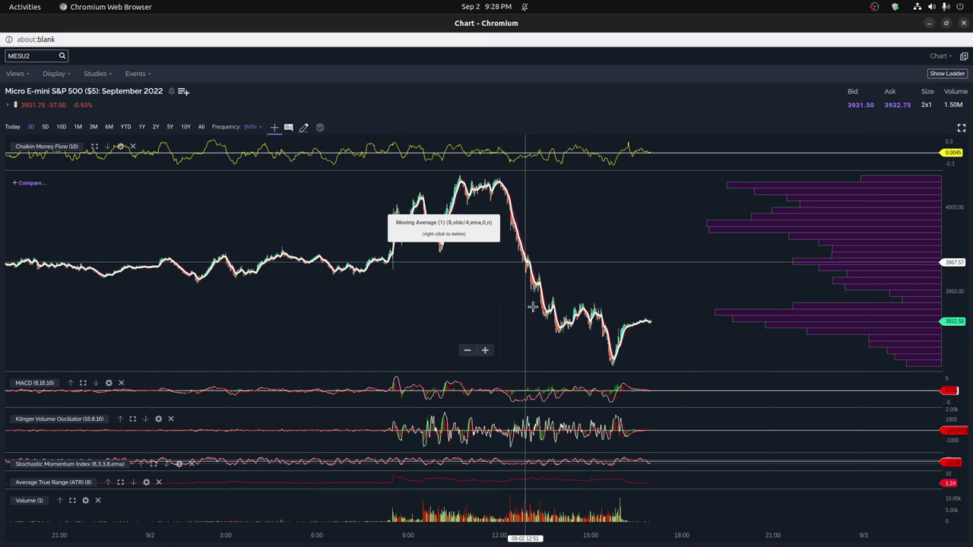
- Switch to the browser window with the Google result on sunlight travel time and highlight the "8 and 1/3 minutes" answer
{"action": "key", "text": "super"}
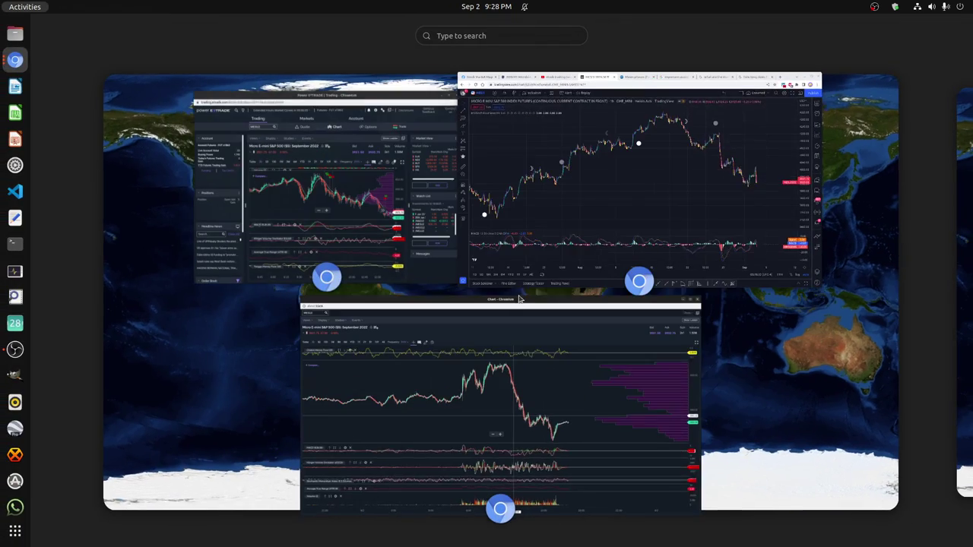
{"action": "left_click", "coordinate": [631, 196]}
{"action": "left_click", "coordinate": [749, 26]}
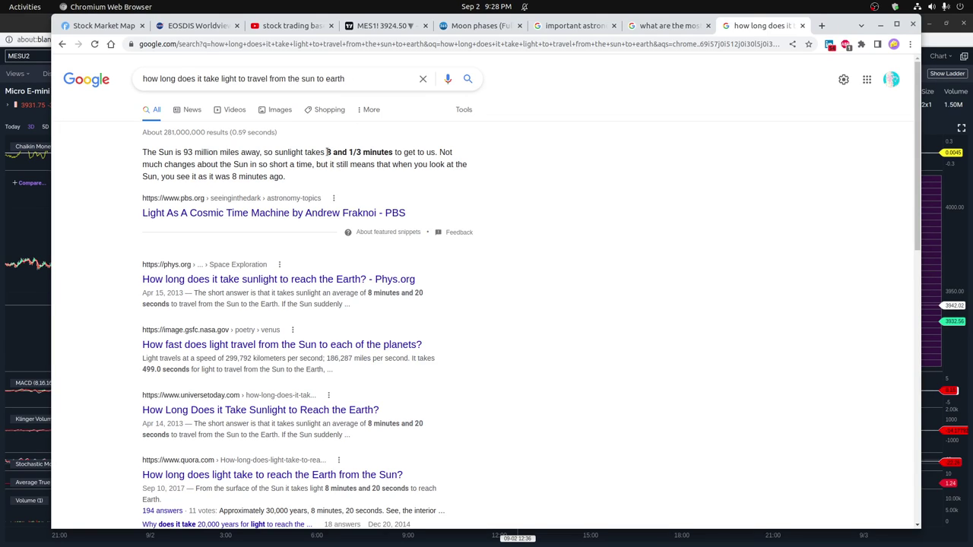
{"action": "left_click_drag", "start_coordinate": [329, 152], "coordinate": [392, 152]}
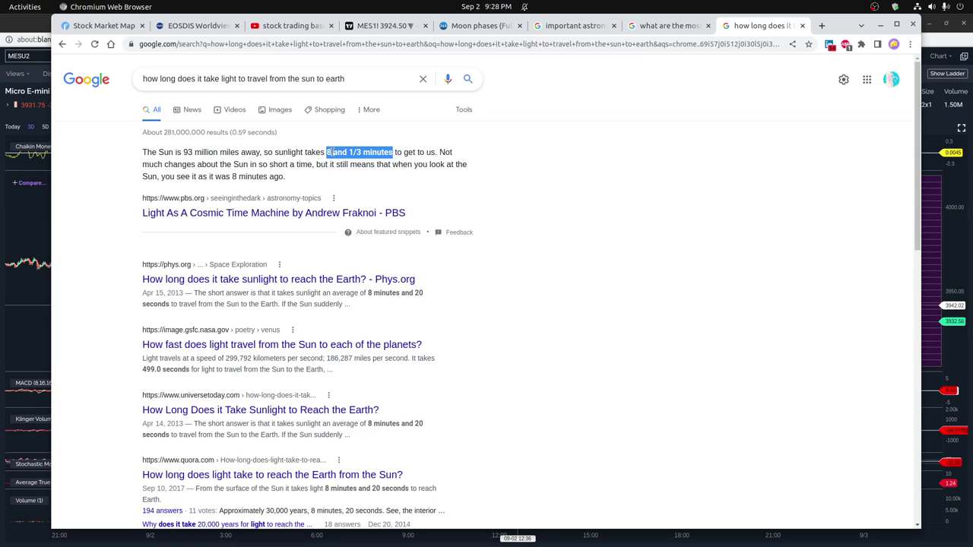
{"action": "left_click_drag", "start_coordinate": [325, 154], "coordinate": [348, 152]}
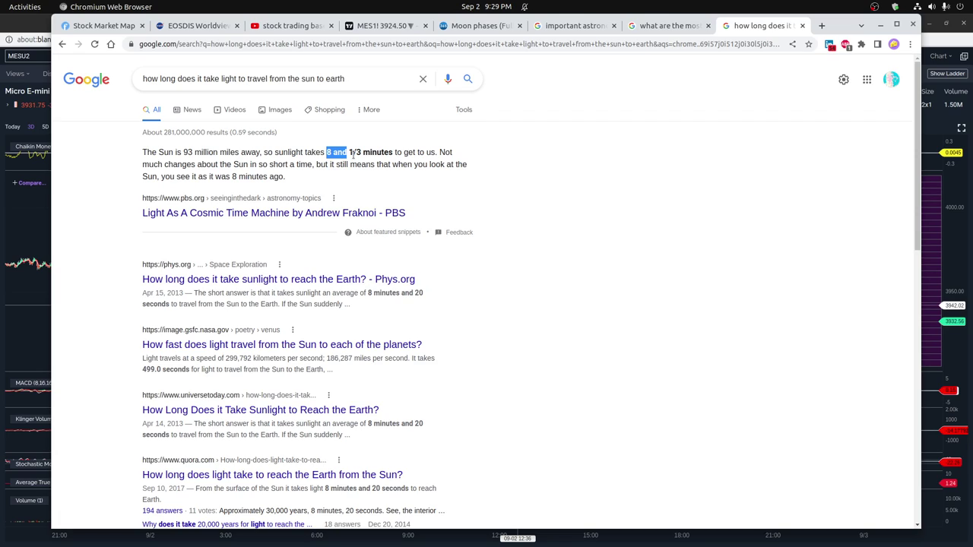
- Return to the MESU2 chart window and view the available chart frequency options without changing the selection
{"action": "left_click", "coordinate": [41, 34]}
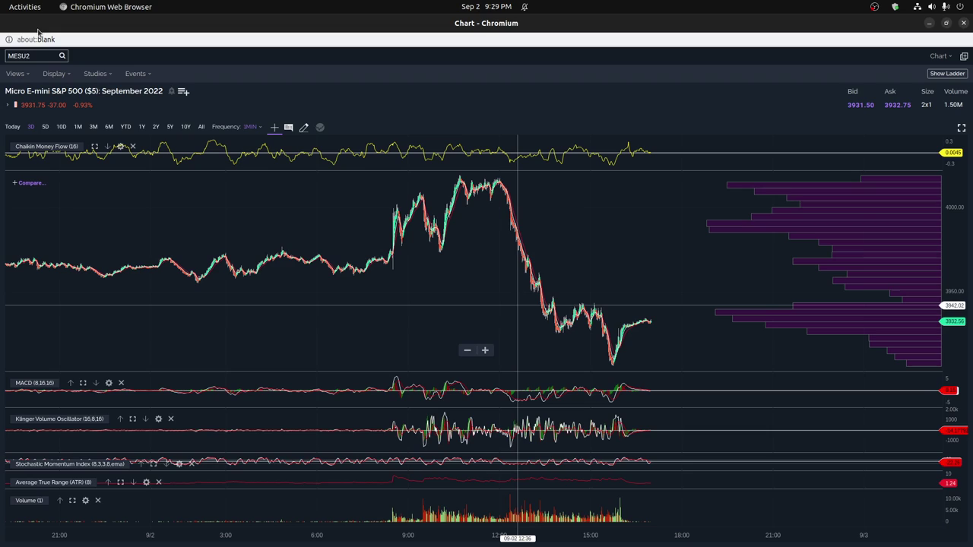
{"action": "left_click", "coordinate": [253, 127]}
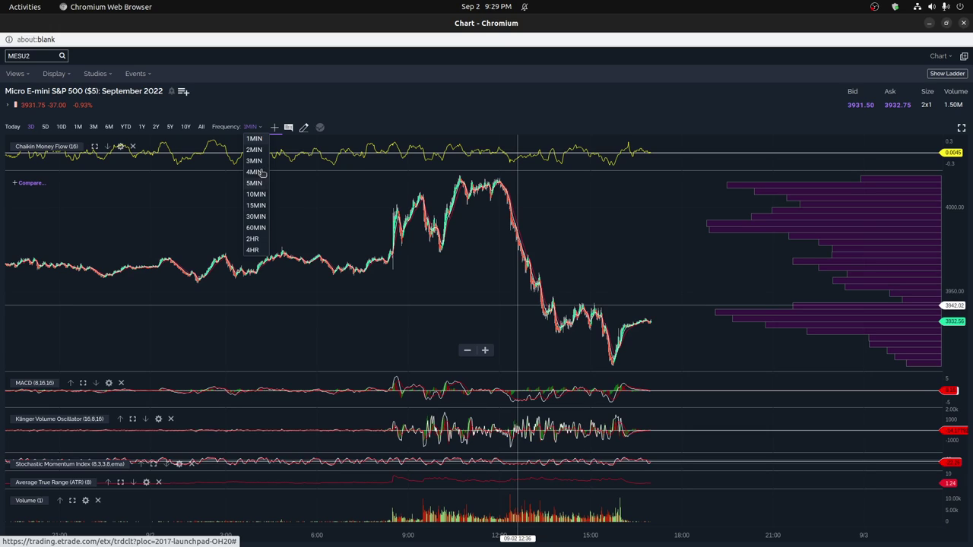
{"action": "left_click", "coordinate": [266, 114]}
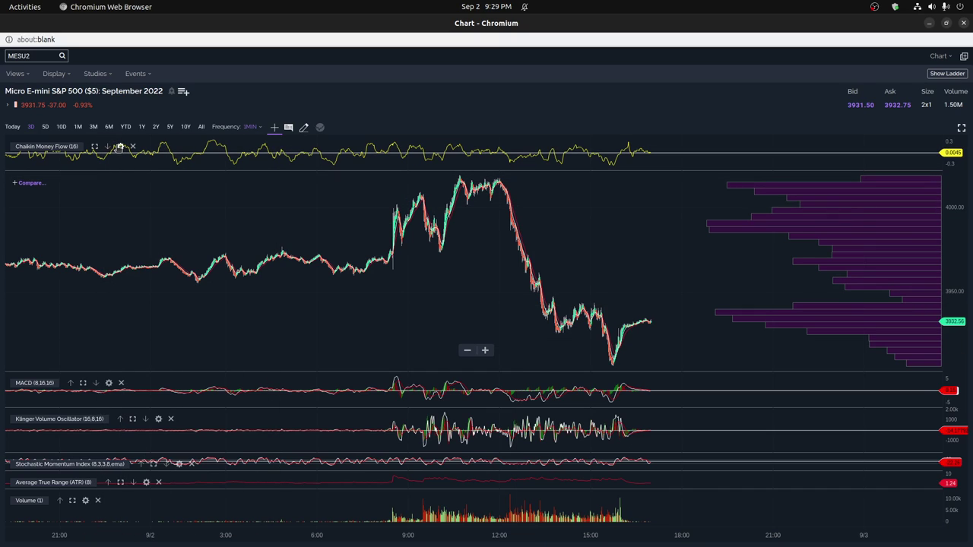
- Review the Chaikin Money Flow settings and the MACD period settings, closing each dialog without saving
{"action": "left_click", "coordinate": [119, 146]}
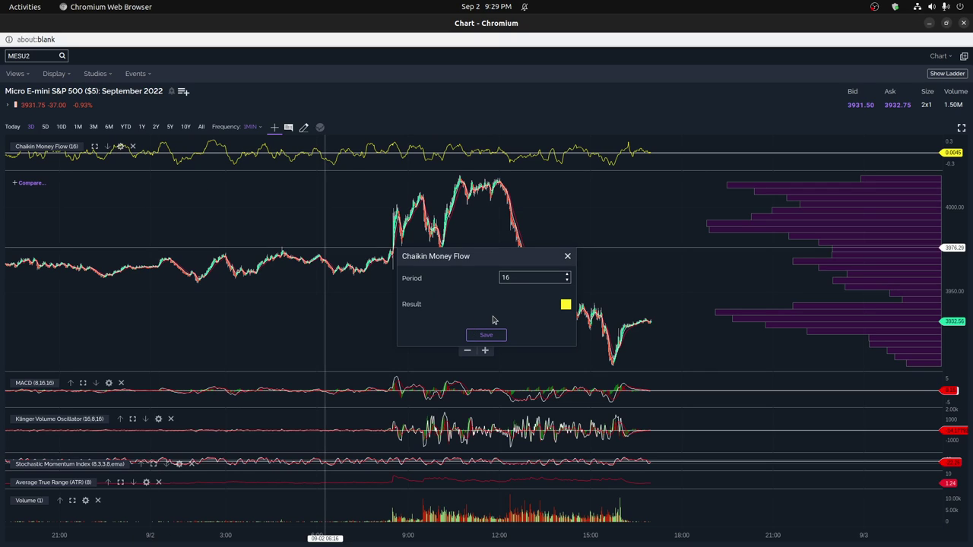
{"action": "left_click", "coordinate": [567, 256]}
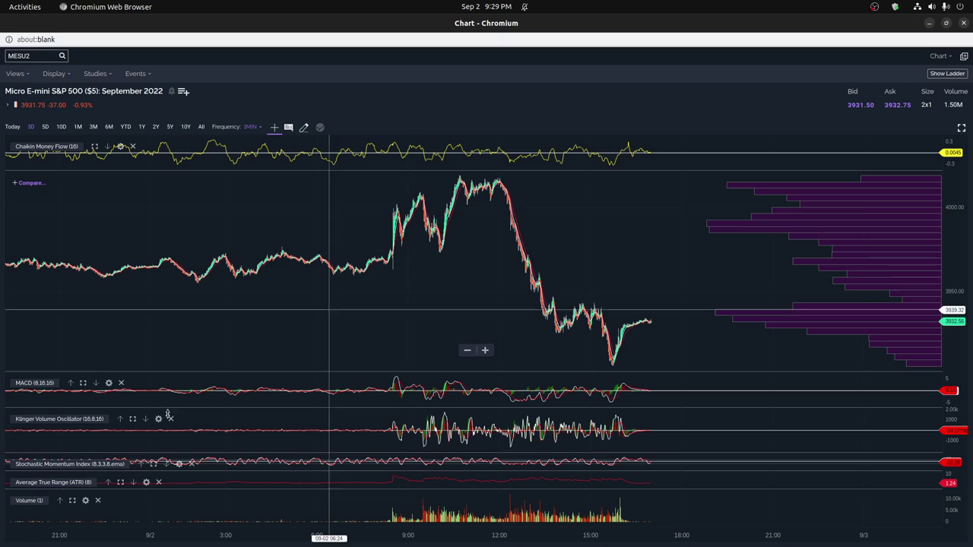
{"action": "left_click", "coordinate": [109, 383]}
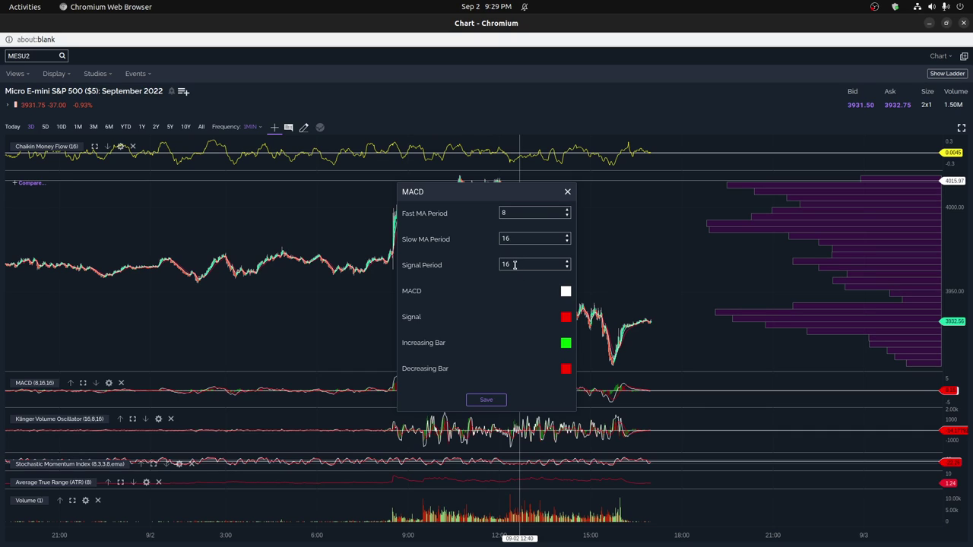
{"action": "left_click", "coordinate": [567, 192]}
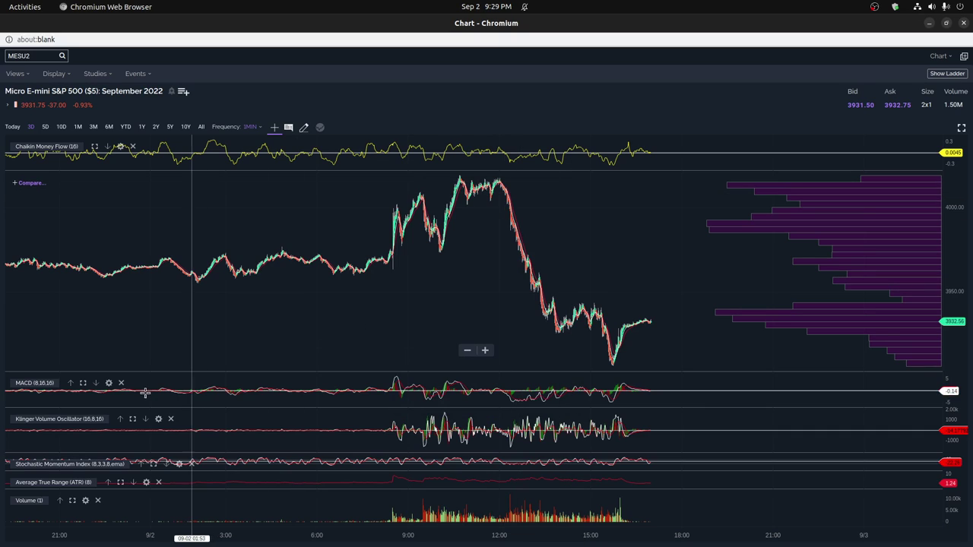
- Enlarge the MACD pane, compare it with a temporary second MACD using periods 12, 26 and 9, and remove the second study
{"action": "left_click", "coordinate": [84, 383]}
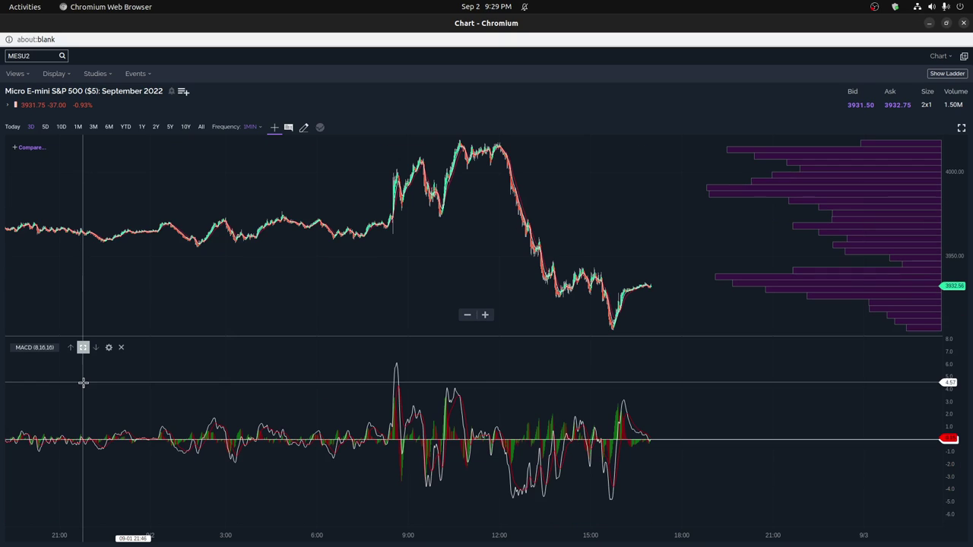
{"action": "left_click", "coordinate": [102, 75]}
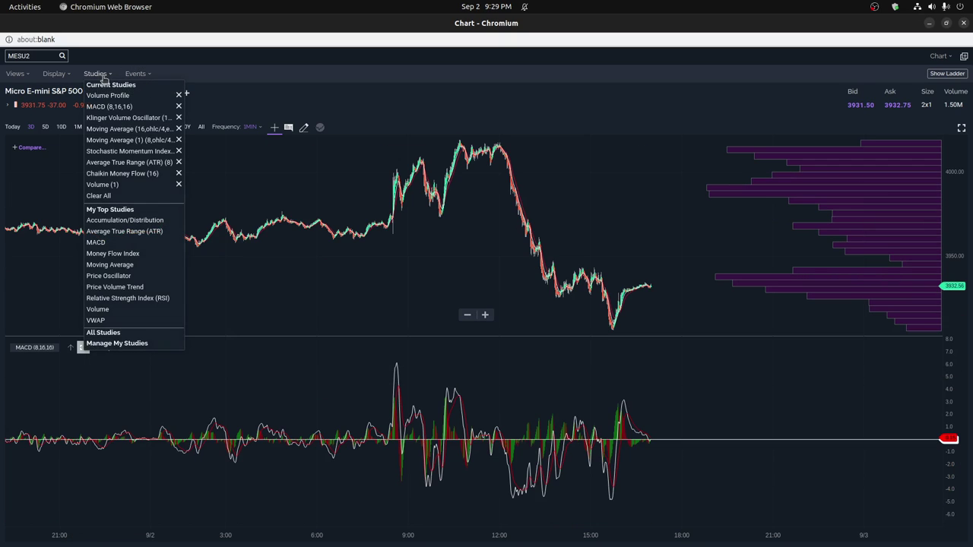
{"action": "left_click", "coordinate": [127, 243]}
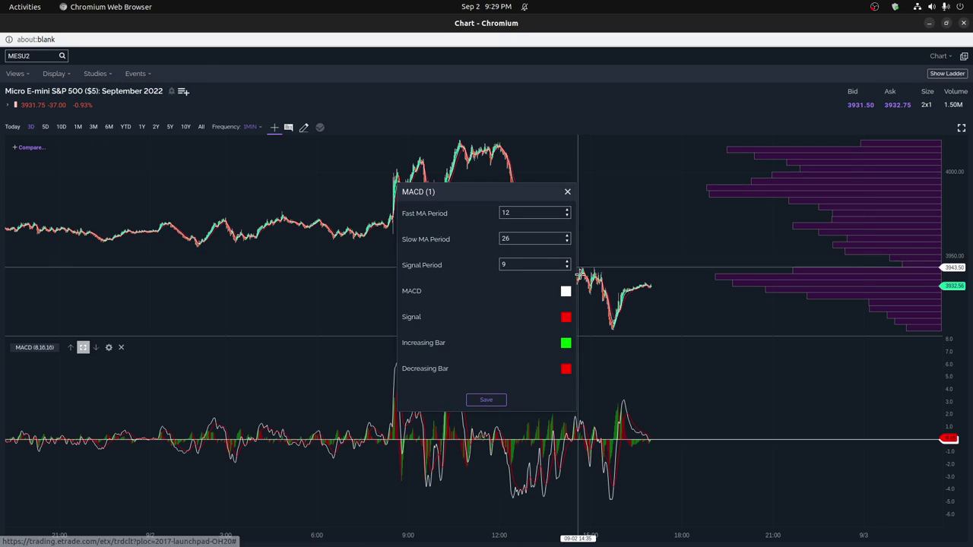
{"action": "left_click", "coordinate": [486, 401]}
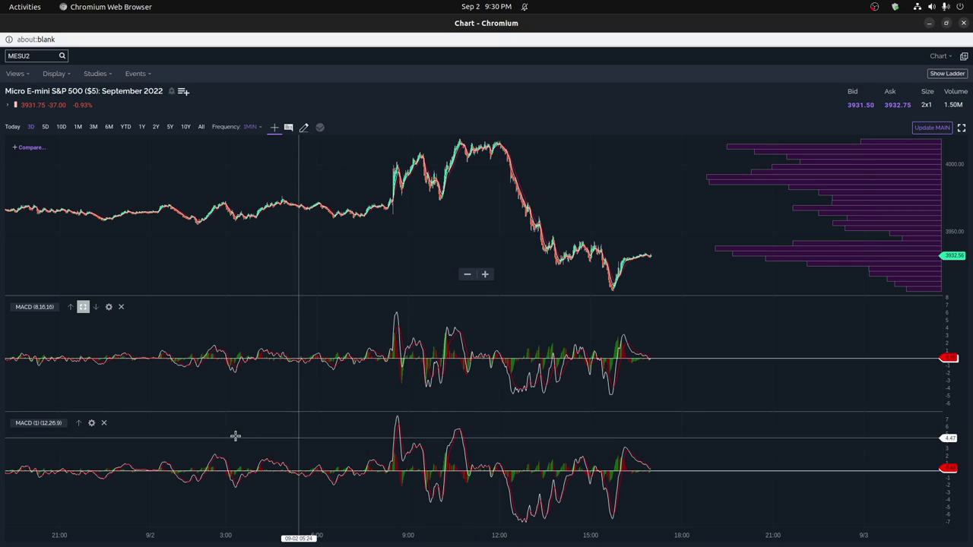
{"action": "left_click", "coordinate": [104, 424]}
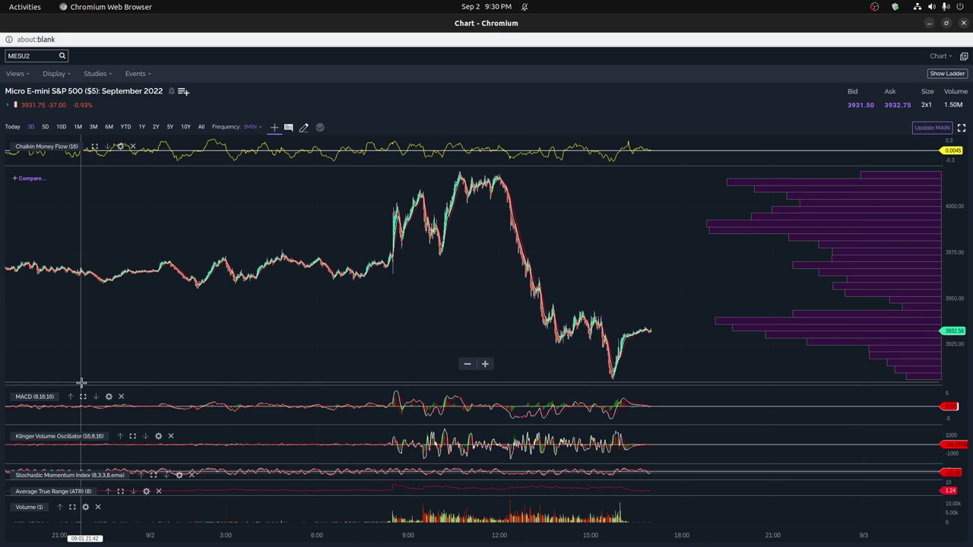
- Enlarge the Klinger Volume Oscillator pane, review its signal and cycle settings, and restore the full study layout
{"action": "left_click", "coordinate": [132, 435]}
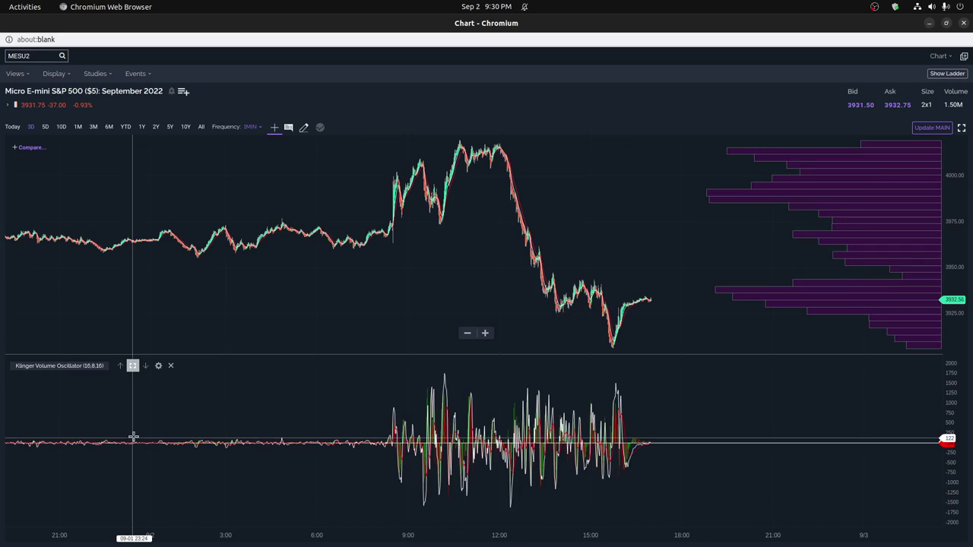
{"action": "left_click", "coordinate": [158, 367]}
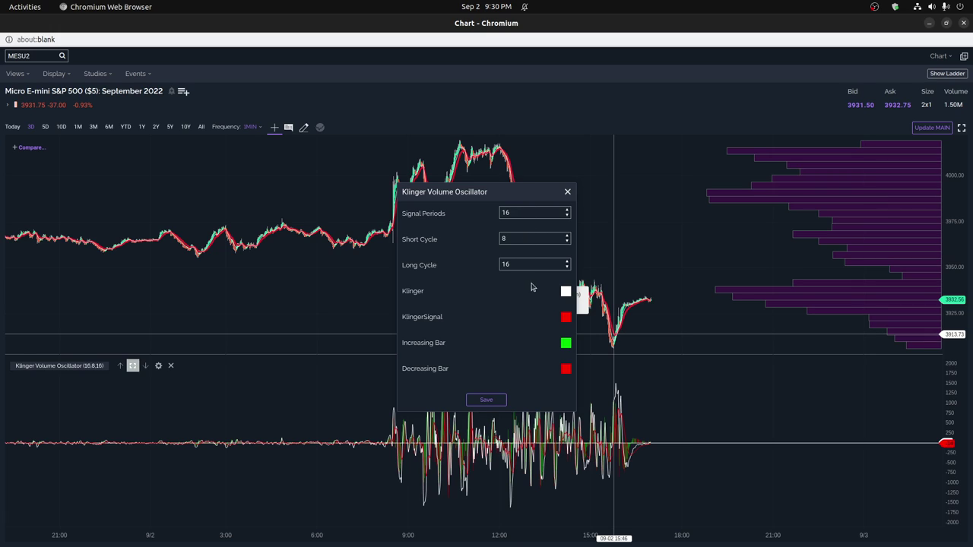
{"action": "left_click", "coordinate": [567, 192]}
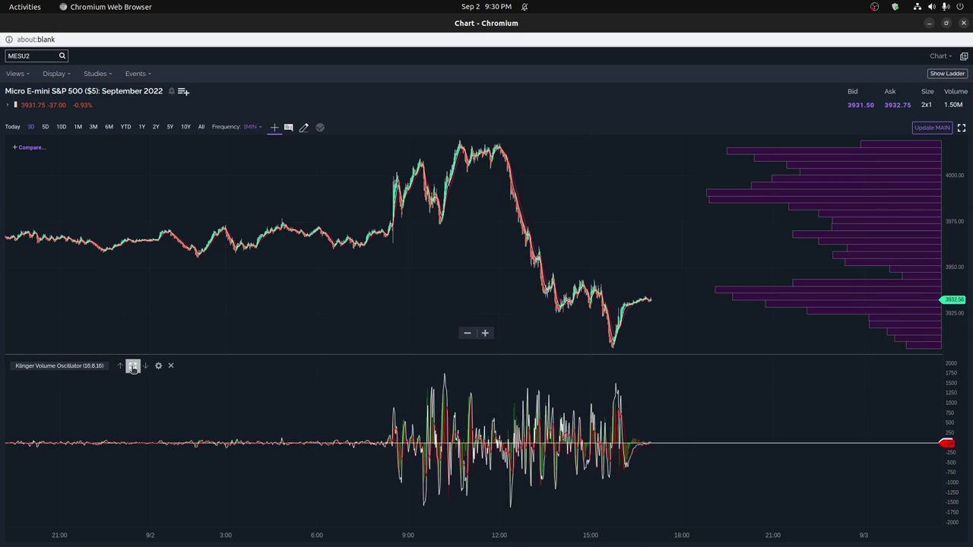
{"action": "left_click", "coordinate": [132, 367]}
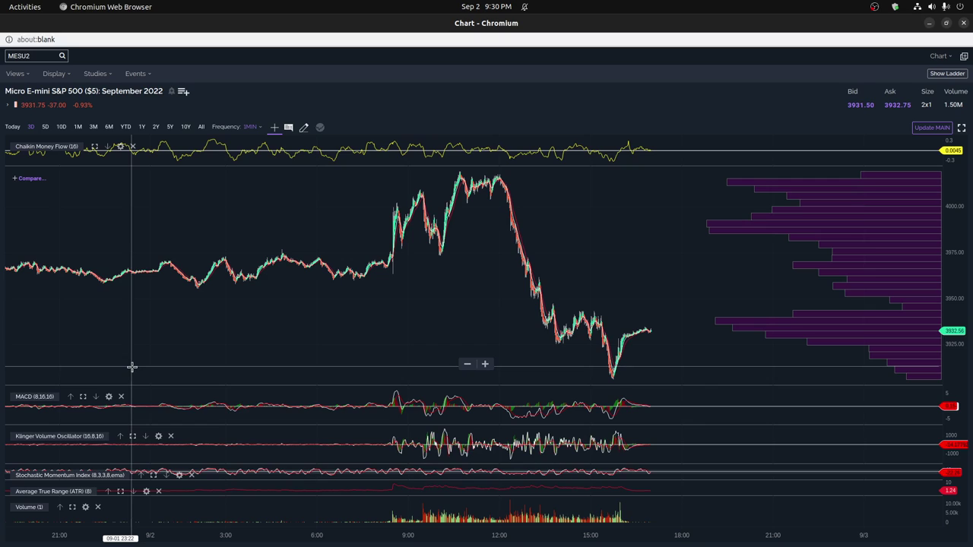
- Examine the Stochastic Momentum Index pane and its settings, and view the Average True Range pane enlarged, restoring the layout after each
{"action": "left_click", "coordinate": [152, 476]}
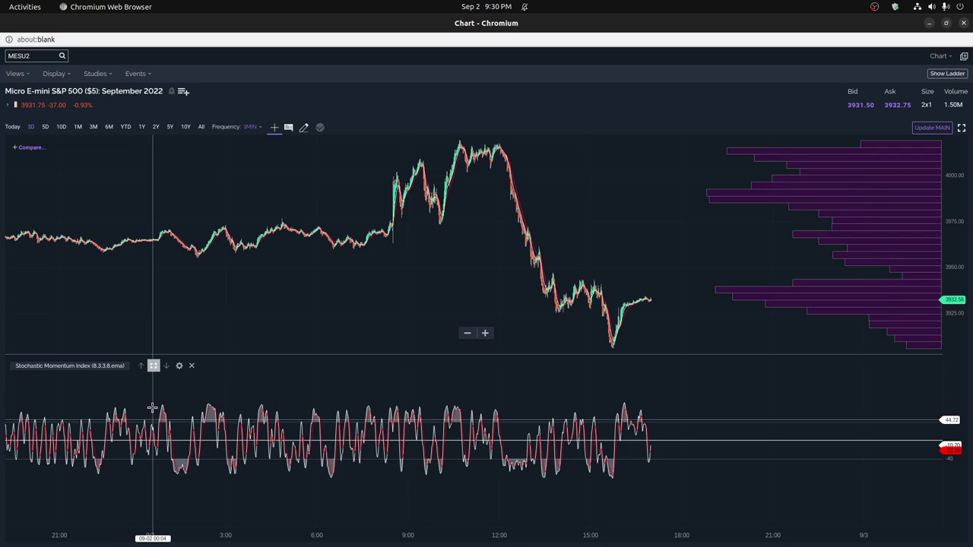
{"action": "left_click", "coordinate": [179, 365]}
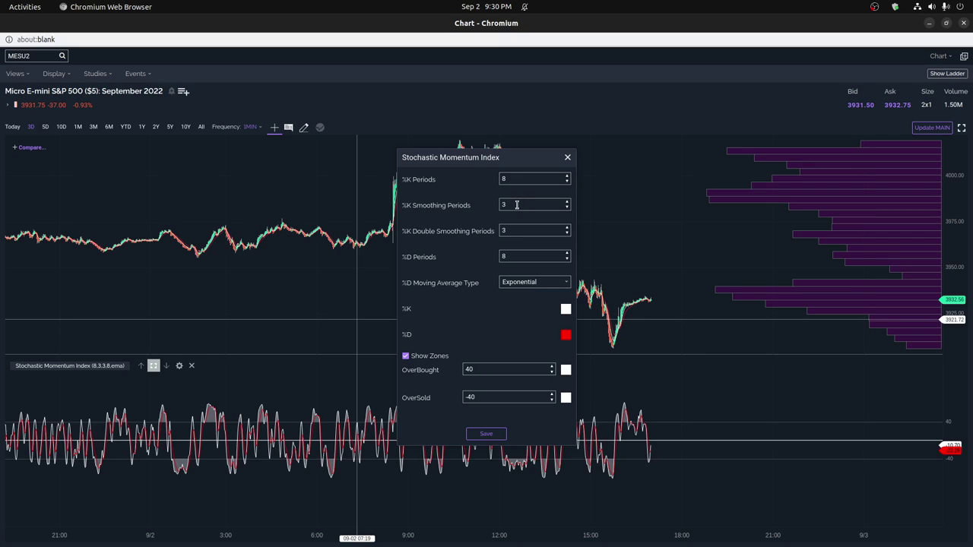
{"action": "left_click", "coordinate": [568, 157]}
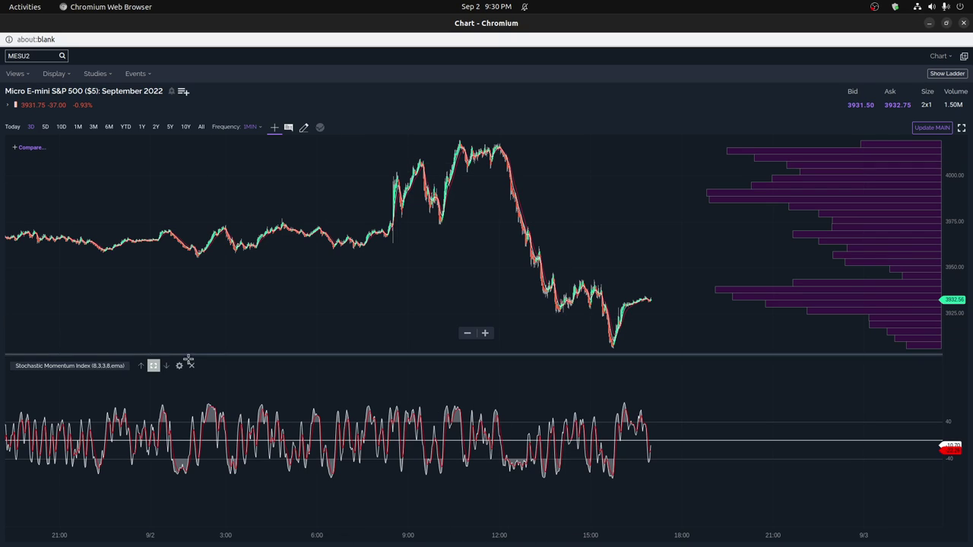
{"action": "left_click", "coordinate": [154, 366]}
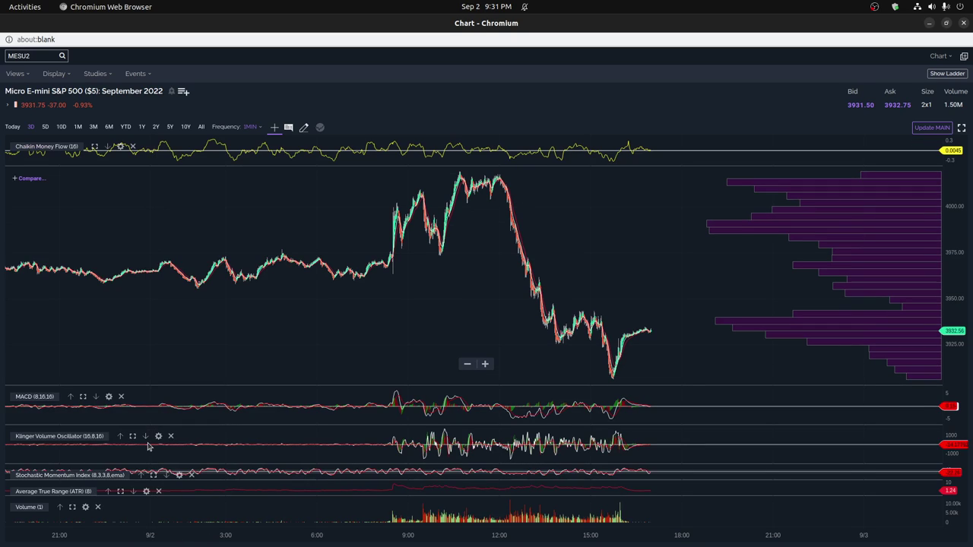
{"action": "left_click", "coordinate": [121, 491]}
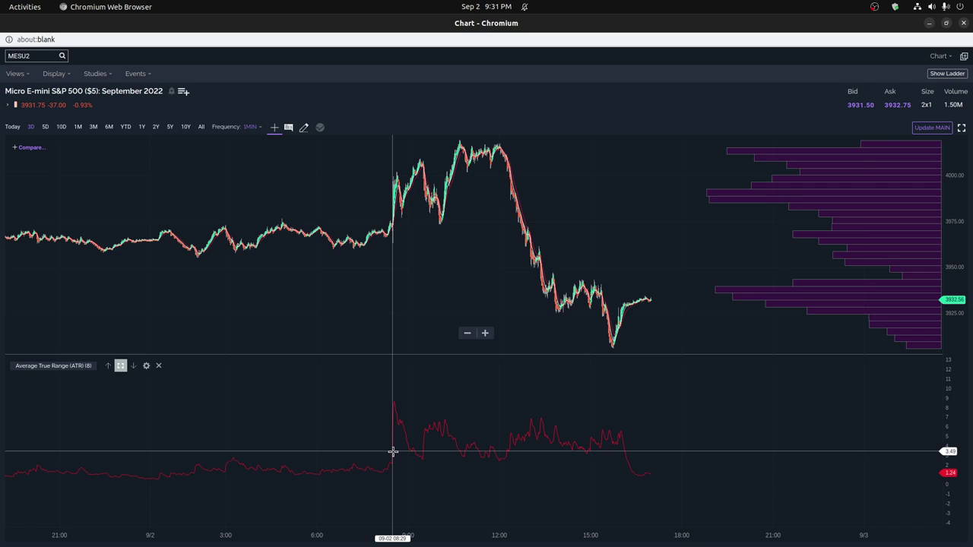
{"action": "left_click", "coordinate": [121, 366]}
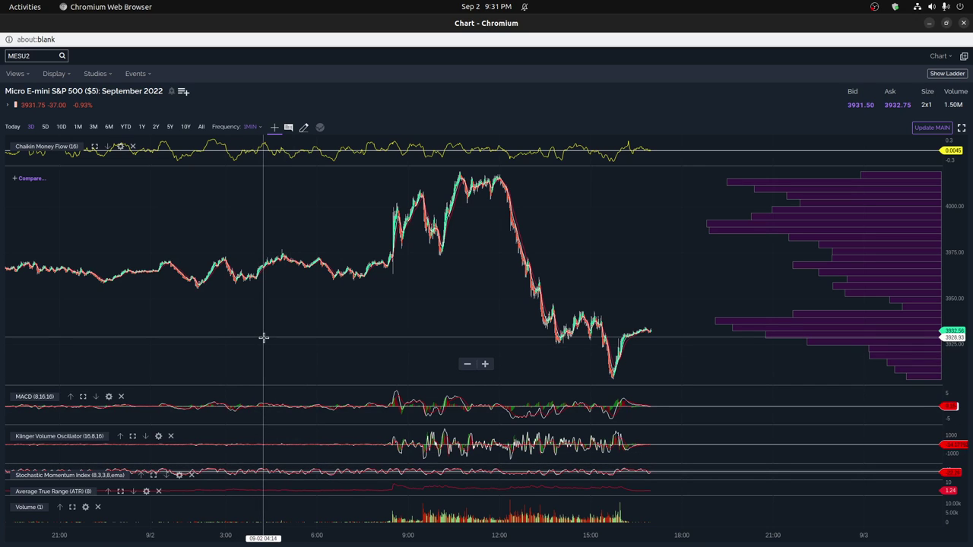
- Switch to the other browser window, view the moon phases table and the TradingView MES1! chart, and return to the MESU2 chart
{"action": "key", "text": "super"}
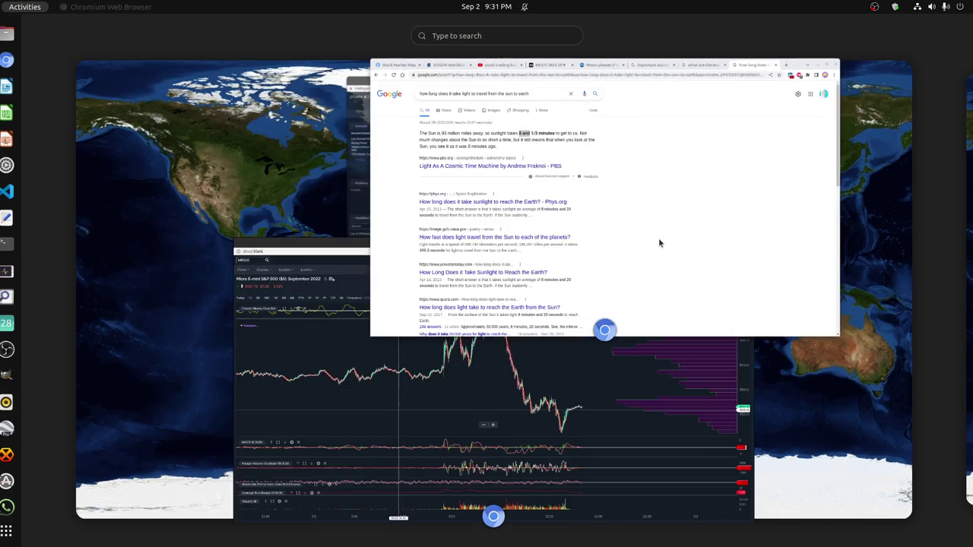
{"action": "left_click", "coordinate": [659, 243]}
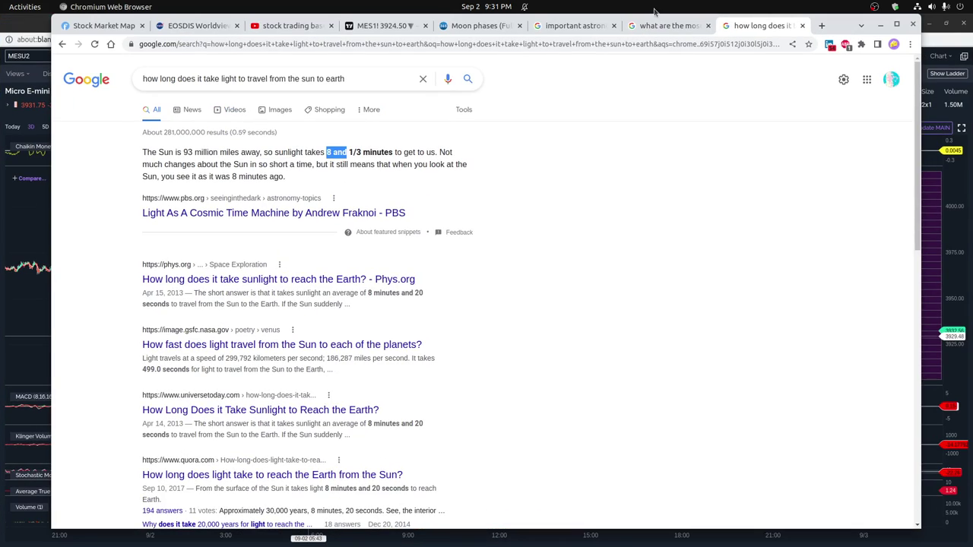
{"action": "left_click", "coordinate": [492, 29]}
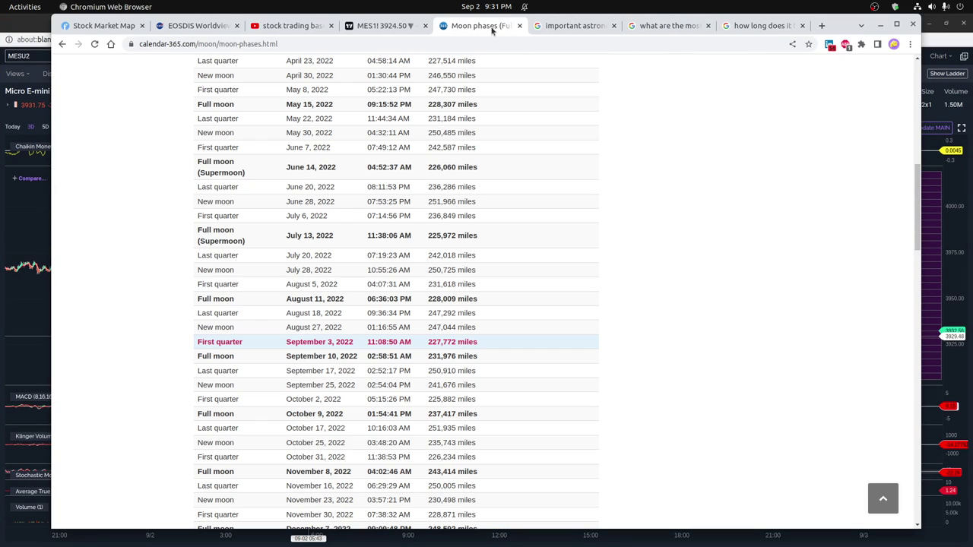
{"action": "left_click", "coordinate": [385, 26]}
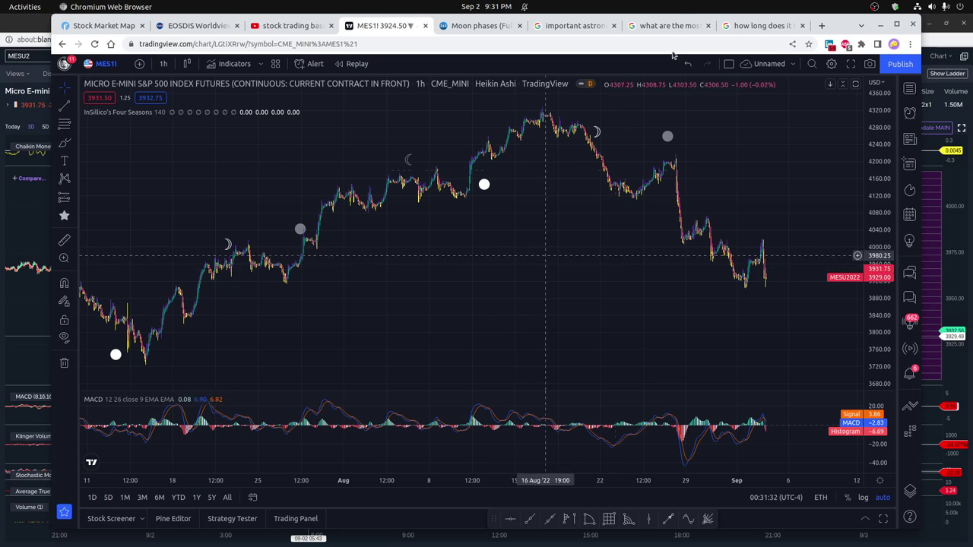
{"action": "left_click", "coordinate": [936, 58]}
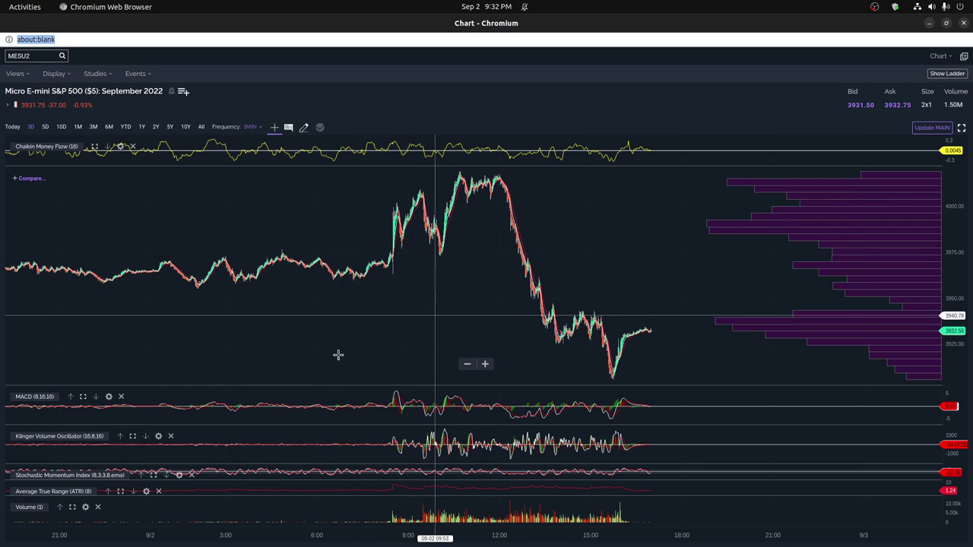
- Examine the enlarged MACD pane against the price candles from about 14:00 to 17:00, and restore the full study layout
{"action": "left_click", "coordinate": [84, 397]}
{"action": "scroll", "coordinate": [480, 419], "scroll_direction": "up", "scroll_amount": 5}
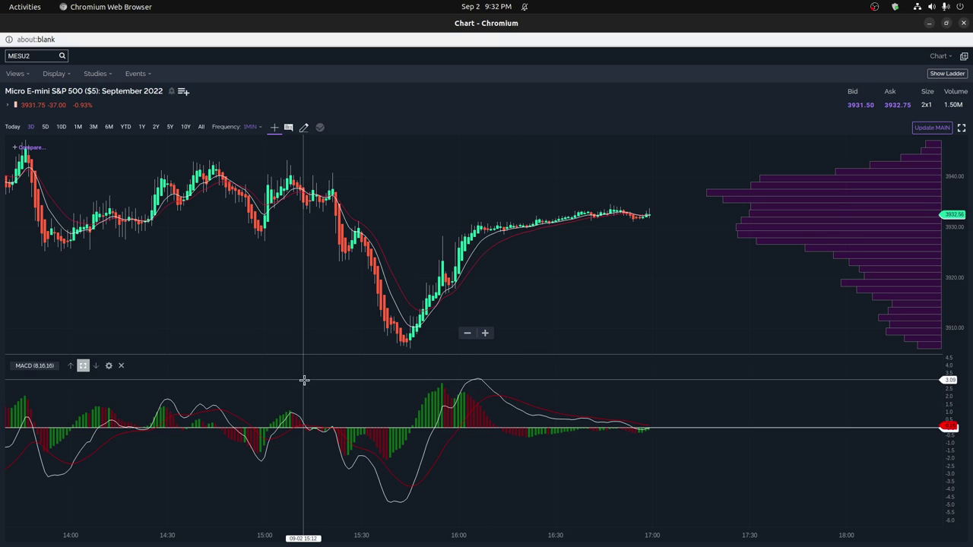
{"action": "left_click", "coordinate": [84, 366]}
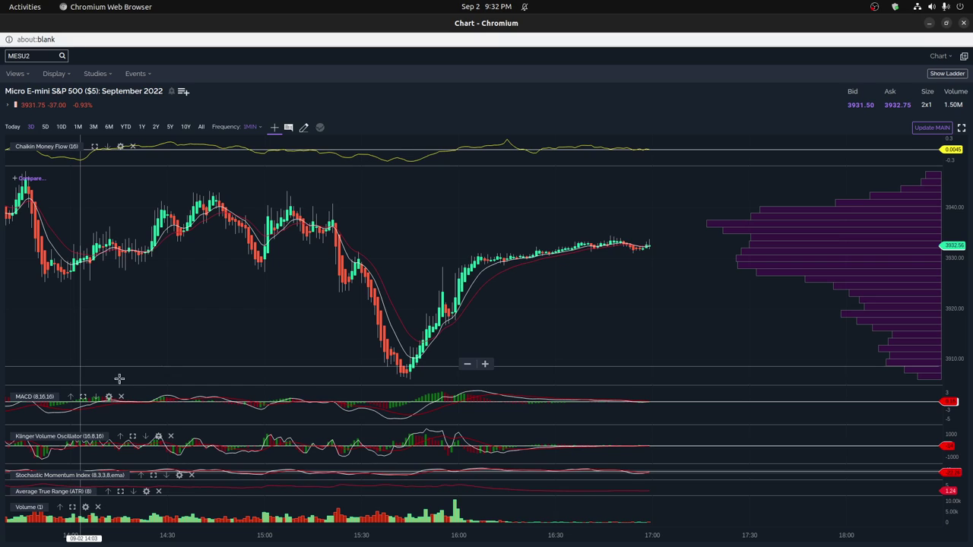
- View the Klinger Volume Oscillator pane enlarged beneath the price candles, and restore the full study layout
{"action": "left_click", "coordinate": [133, 439]}
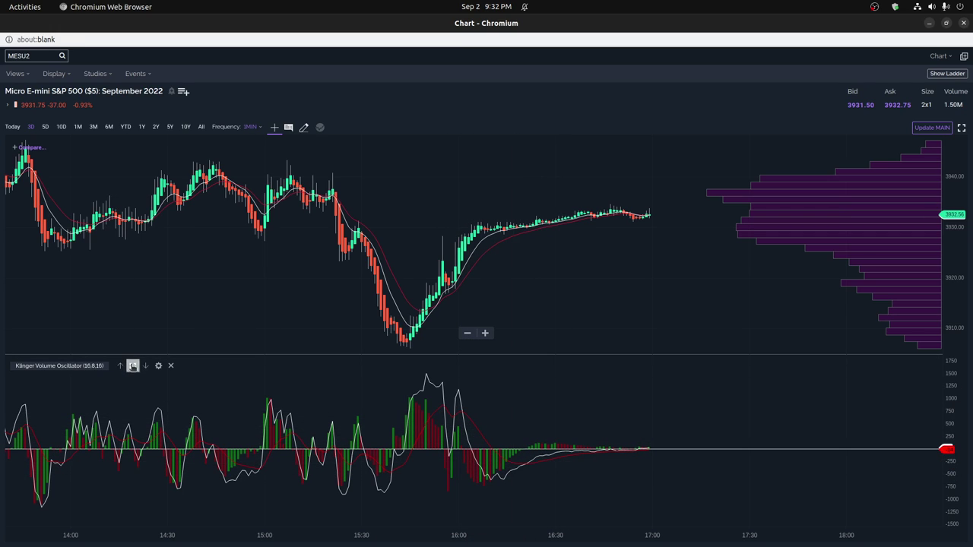
{"action": "left_click", "coordinate": [132, 365]}
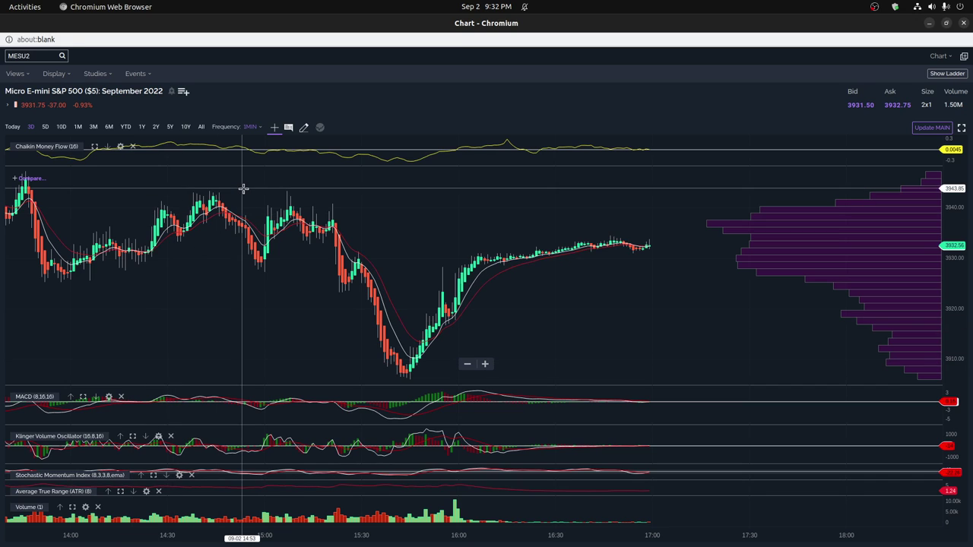
- Switch to the other browser window, view the Google results on how long light travels from the sun to earth, and return to the MESU2 chart
{"action": "key", "text": "super"}
{"action": "left_click", "coordinate": [701, 111]}
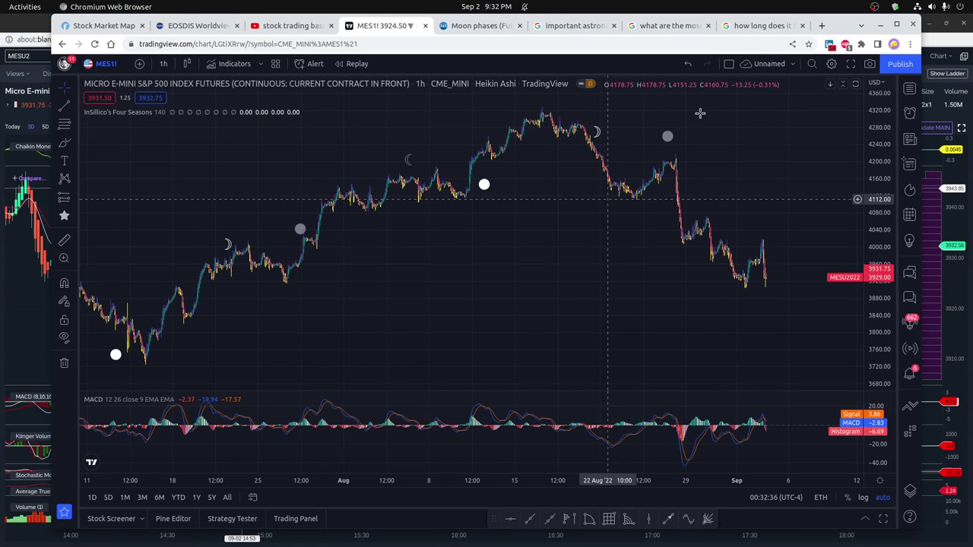
{"action": "left_click", "coordinate": [769, 26]}
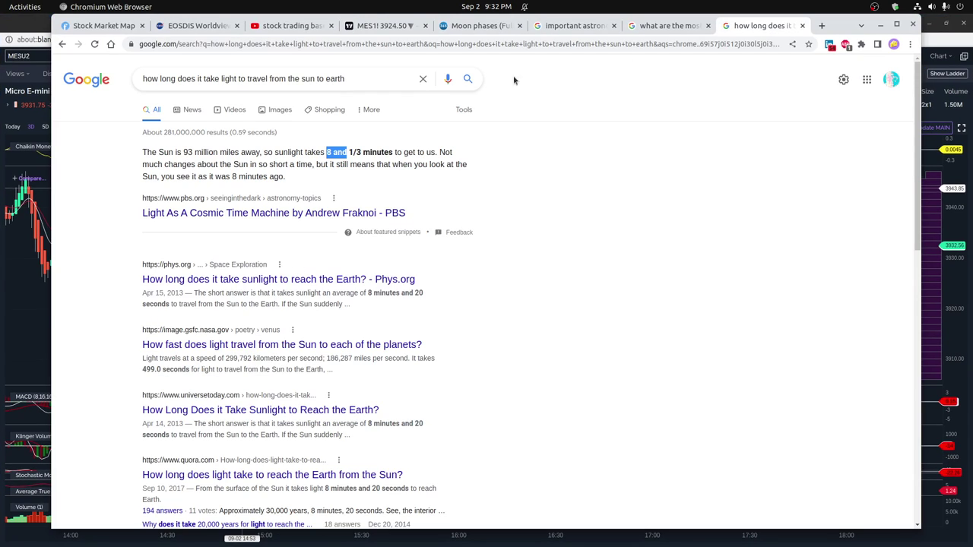
{"action": "left_click", "coordinate": [328, 154]}
{"action": "left_click", "coordinate": [30, 29]}
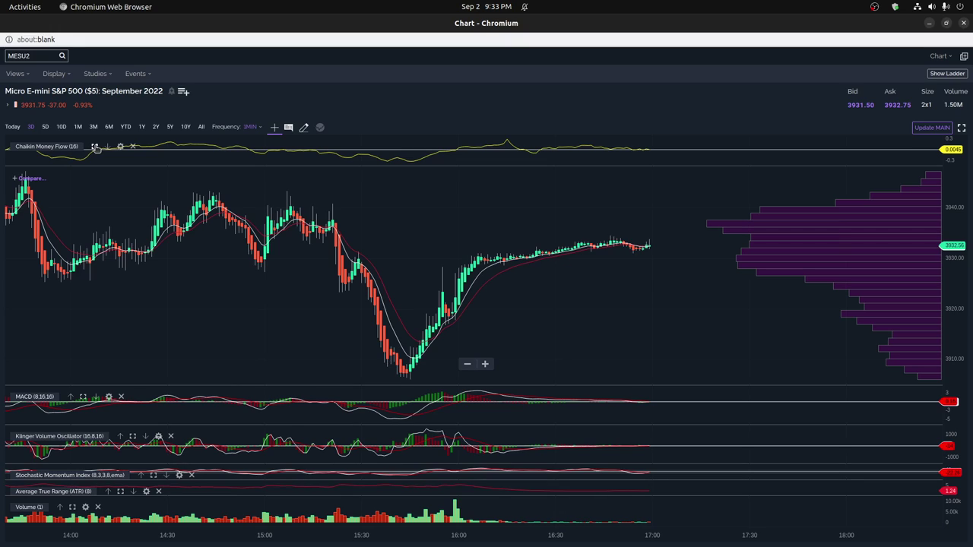
- Enlarge the MACD (8,16,16) pane and examine its signal lines and histogram against the price candles
{"action": "left_click", "coordinate": [83, 397]}
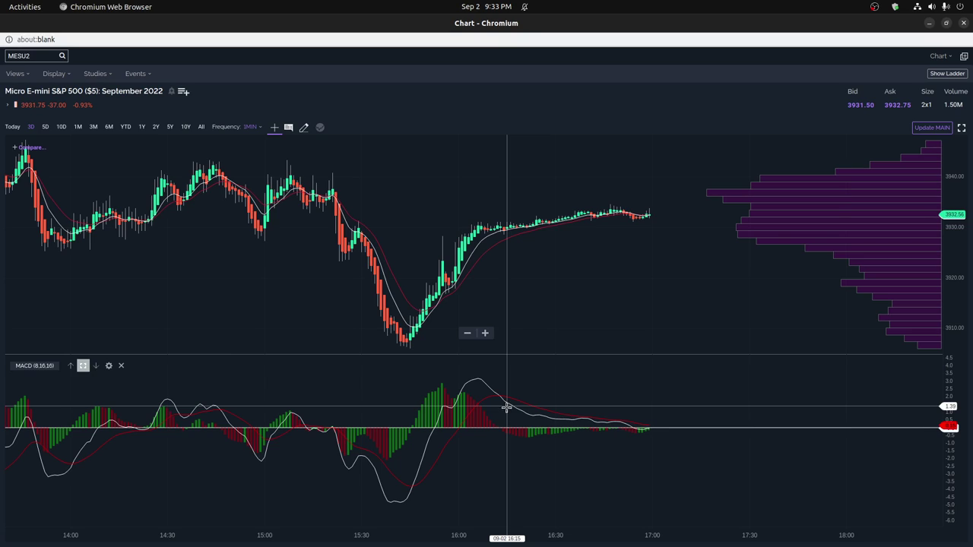
{"action": "mouse_move", "coordinate": [3, 533]}
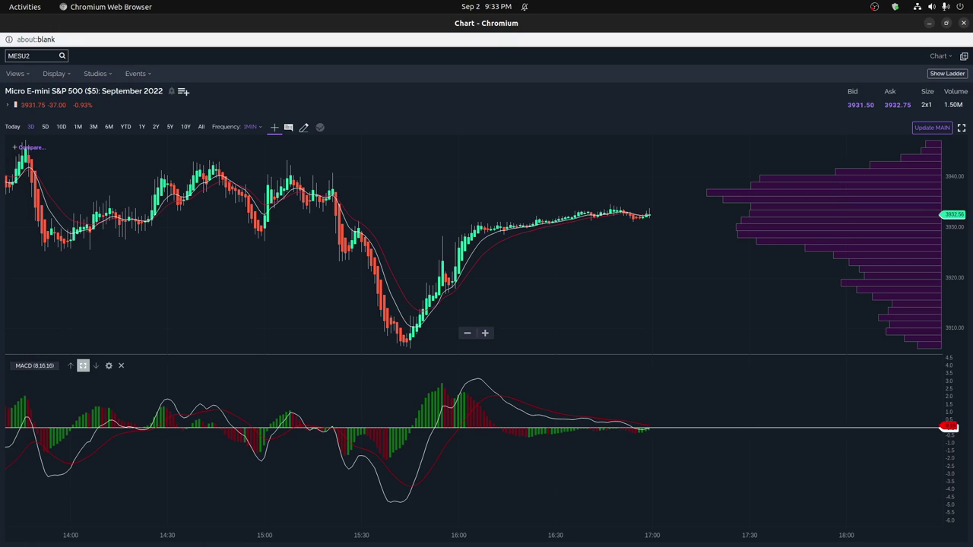